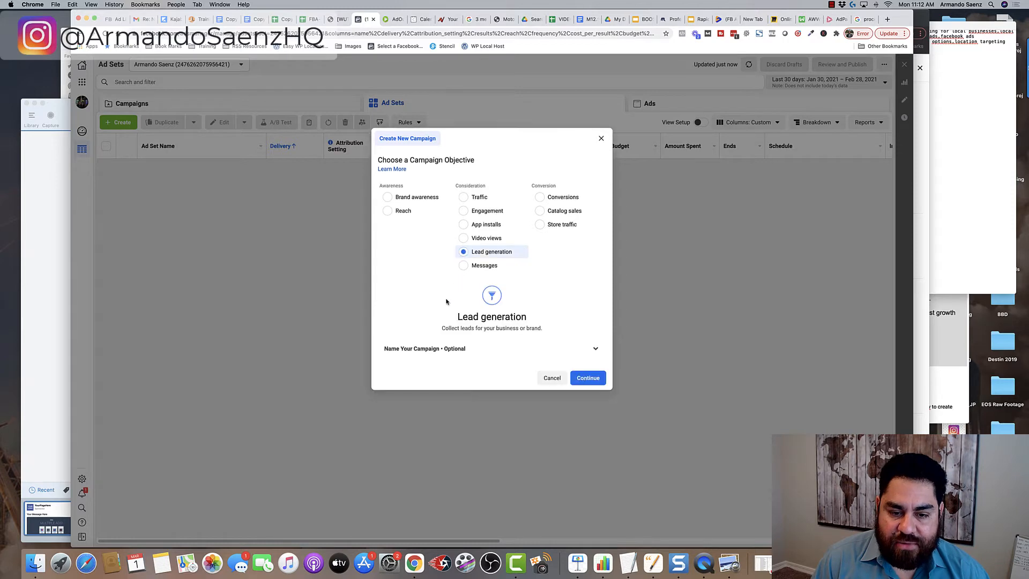
Create a new campaign with the Lead generation objective and open its new ad set for editing.
left_click(588, 378)
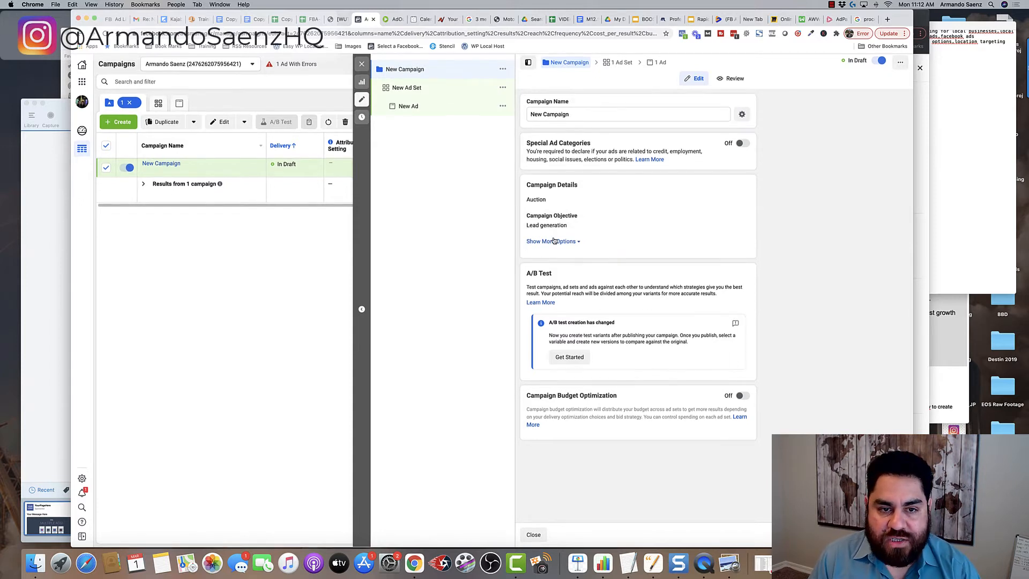
left_click(414, 90)
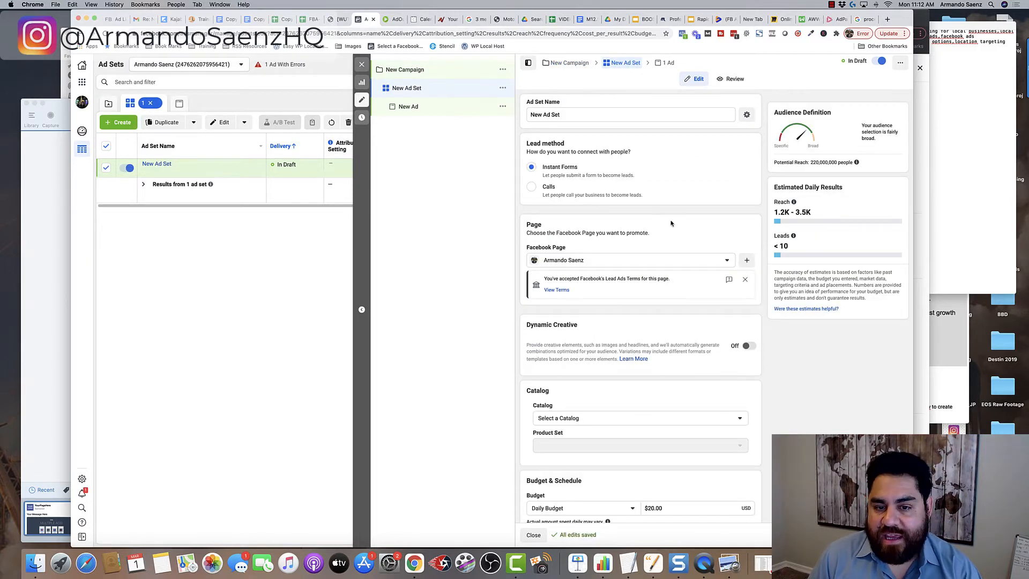
Review the ad set's budget, schedule, audience locations, demographics, placements and delivery optimization settings.
scroll(673, 230, "down", 5)
scroll(674, 230, "down", 2)
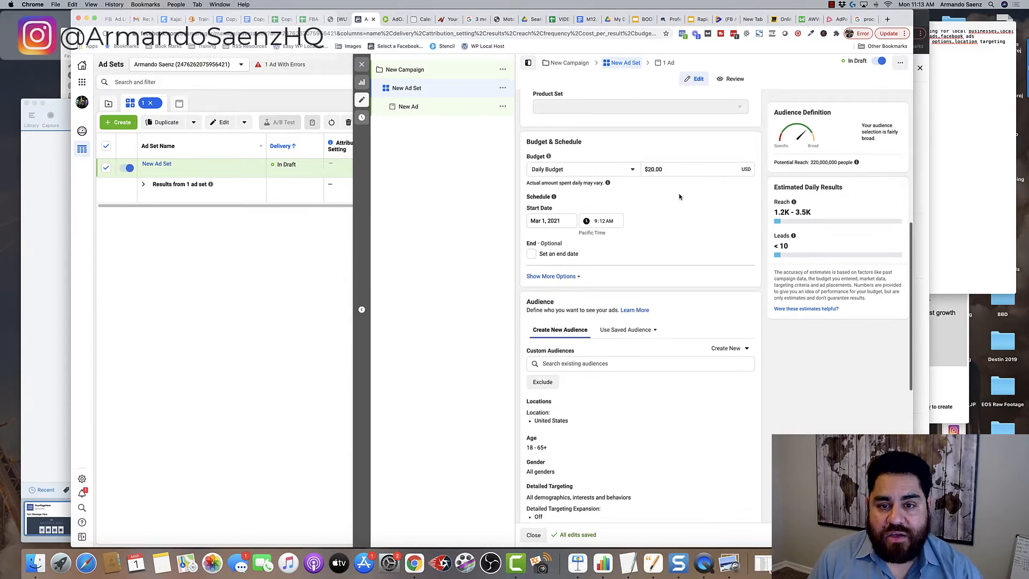
scroll(685, 196, "down", 3)
scroll(685, 196, "down", 1)
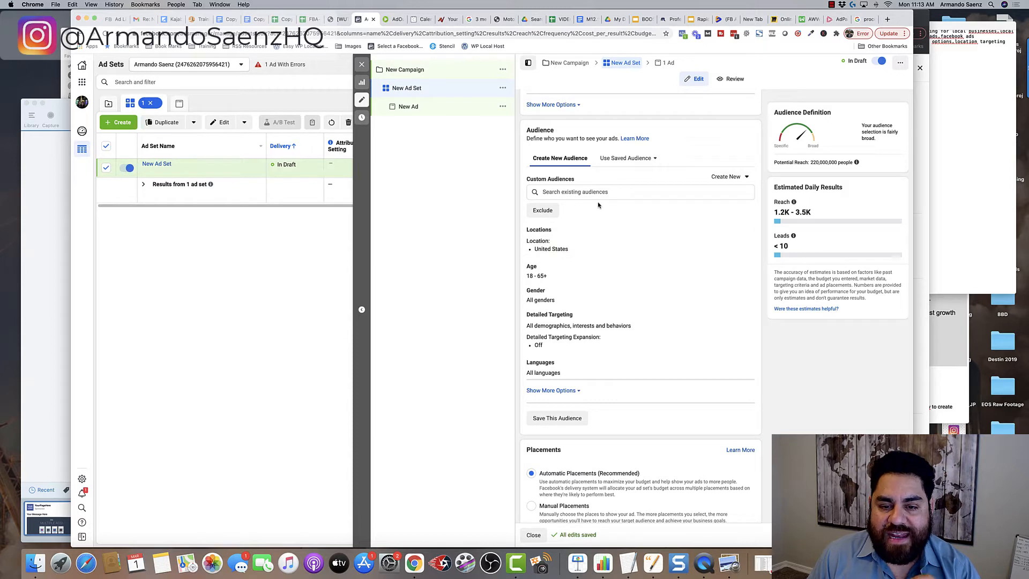
left_click(745, 233)
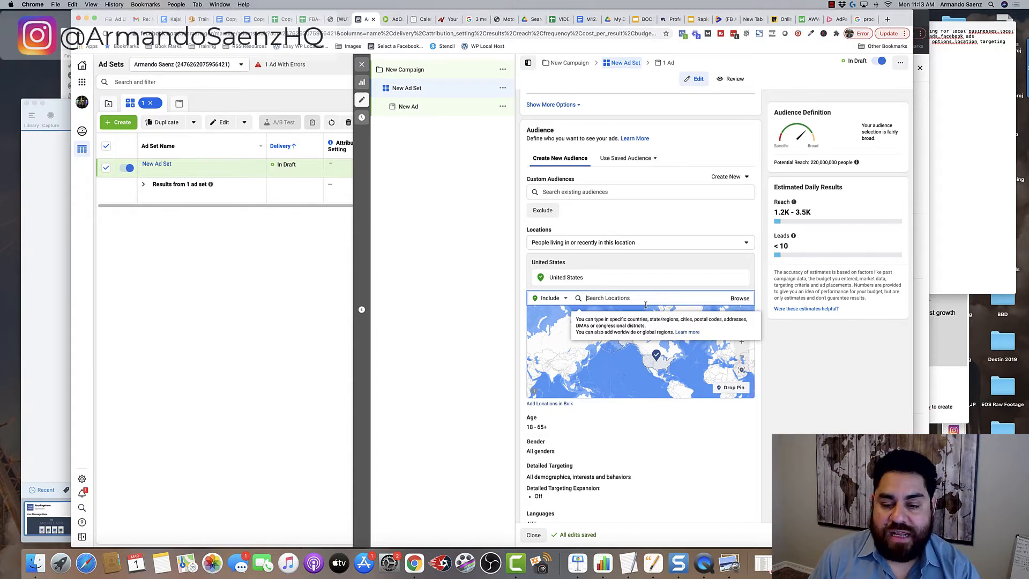
left_click(759, 303)
scroll(759, 304, "down", 5)
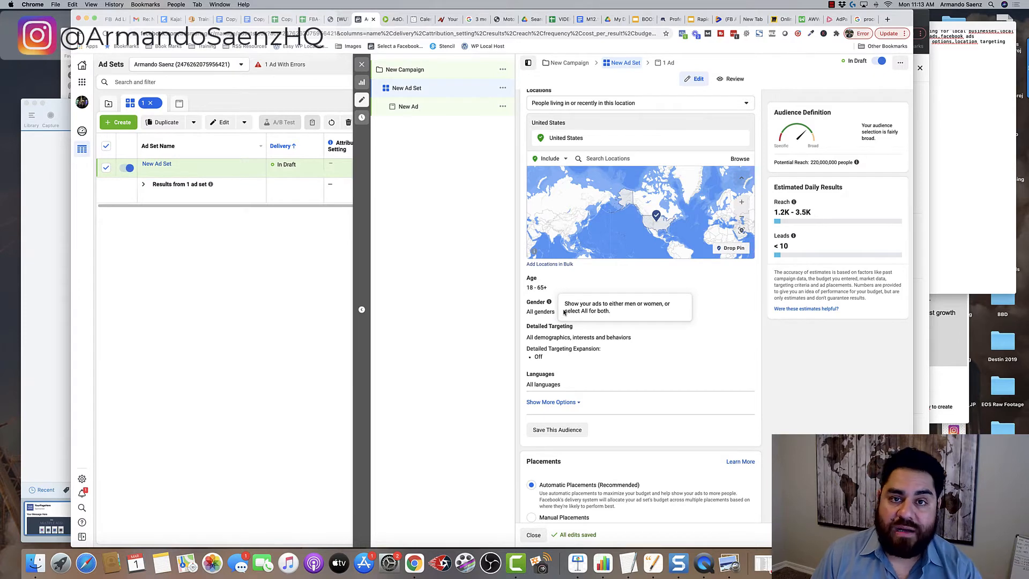
scroll(655, 326, "down", 4)
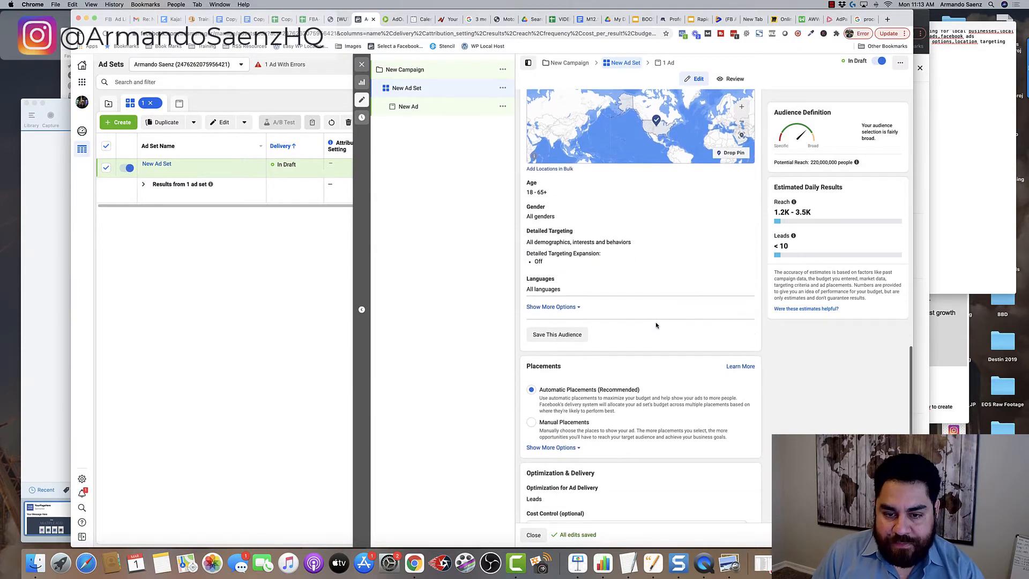
scroll(616, 309, "down", 3)
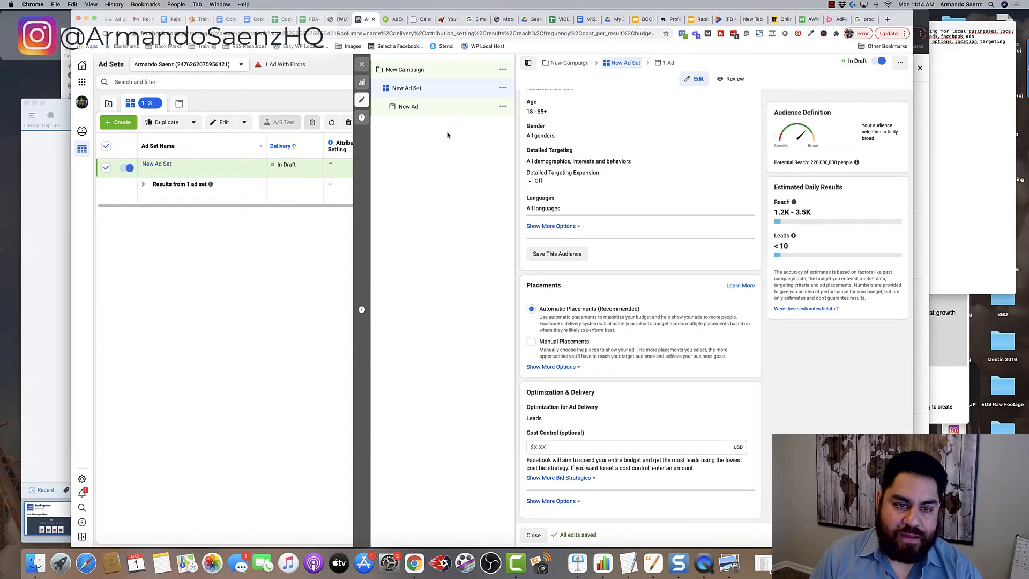
Open the new ad and add the account image fishing photo.JPG as its media, without cropping it for any placement.
left_click(413, 107)
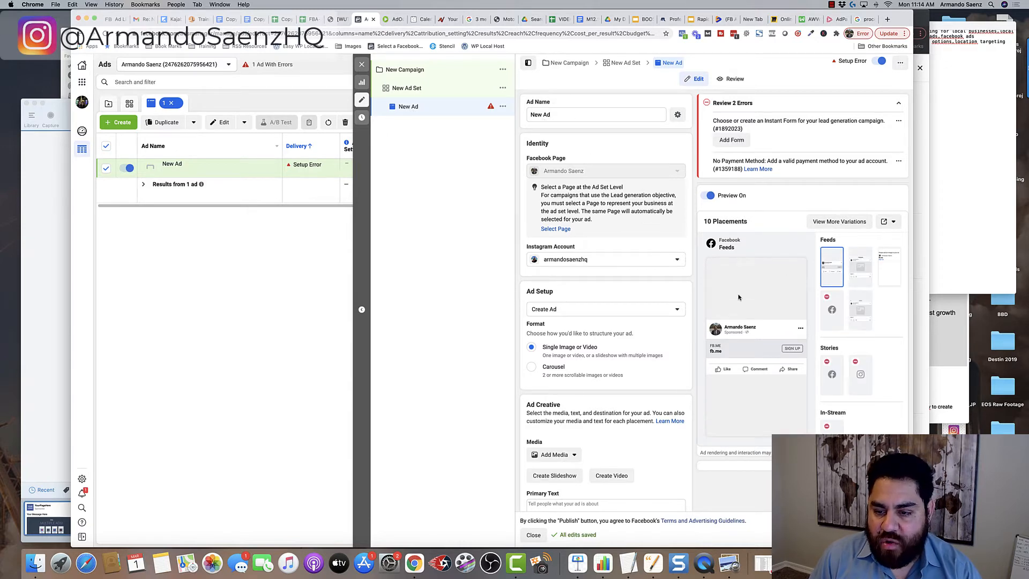
scroll(664, 271, "down", 3)
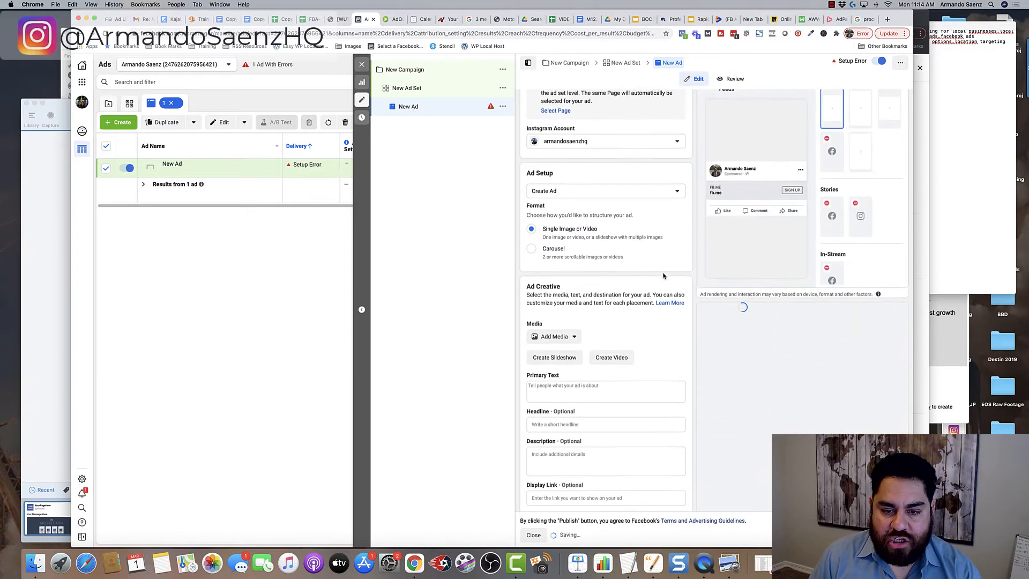
scroll(664, 276, "down", 1)
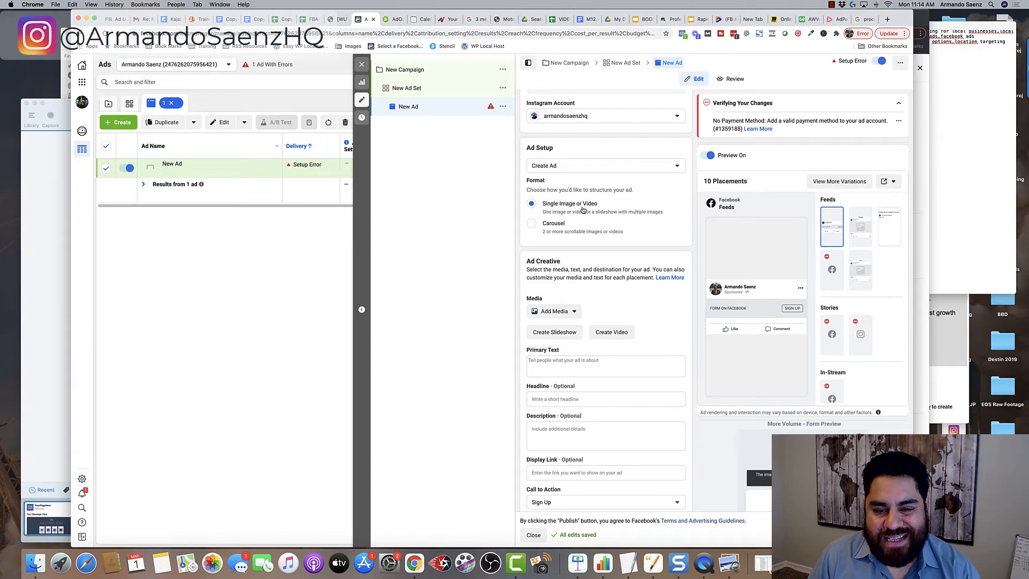
scroll(584, 210, "down", 1)
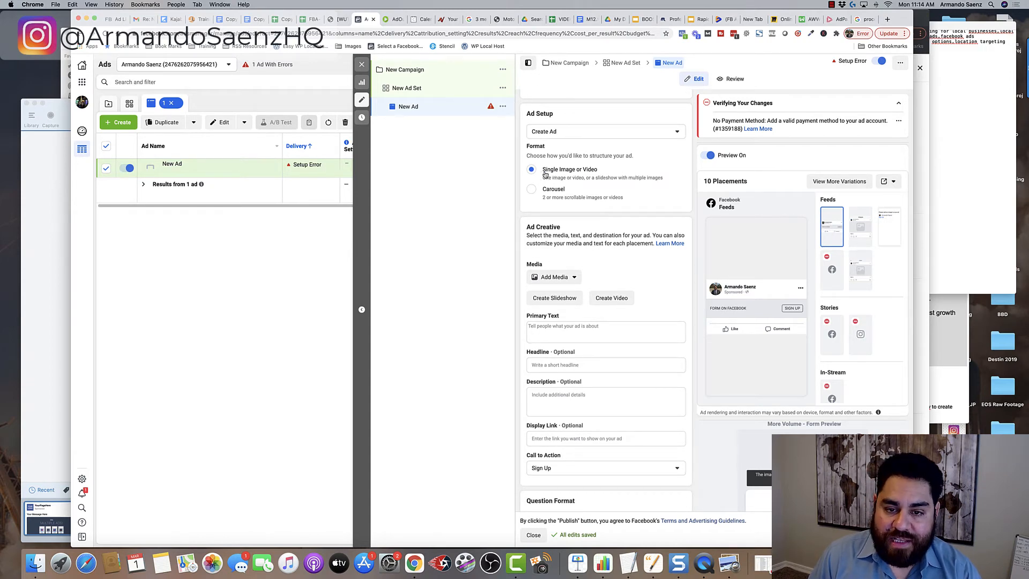
scroll(539, 238, "down", 1)
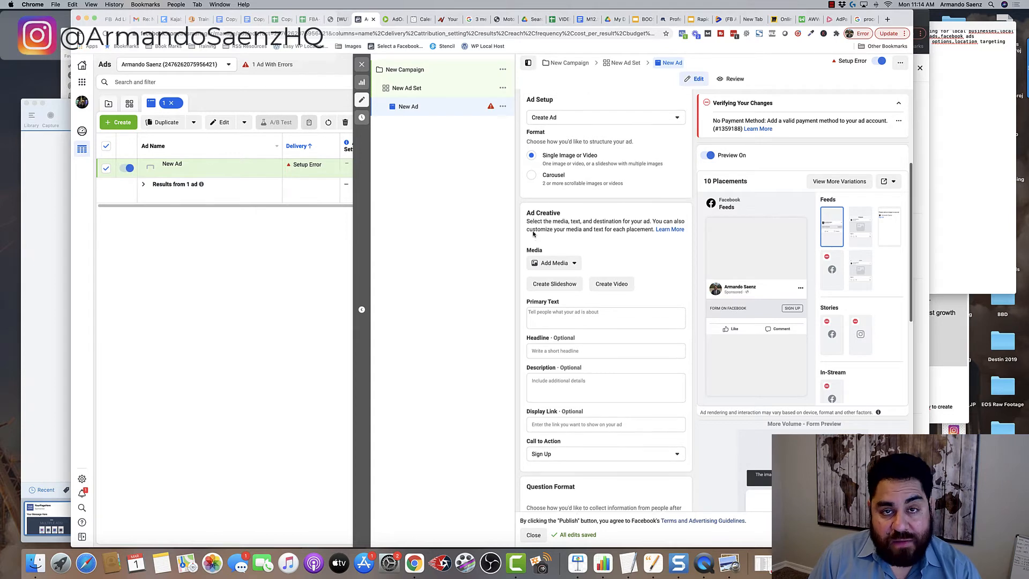
left_click(575, 251)
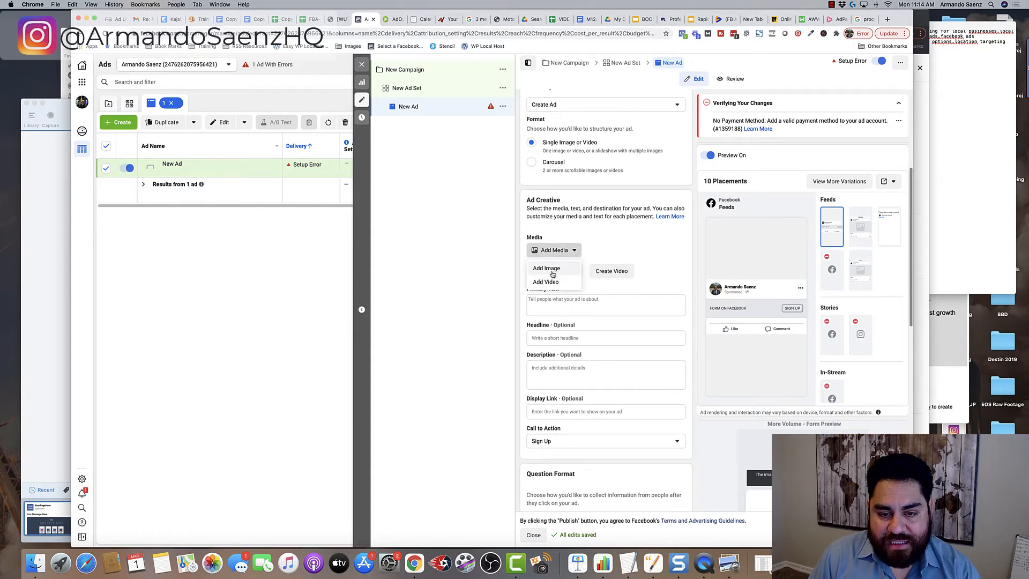
left_click(550, 270)
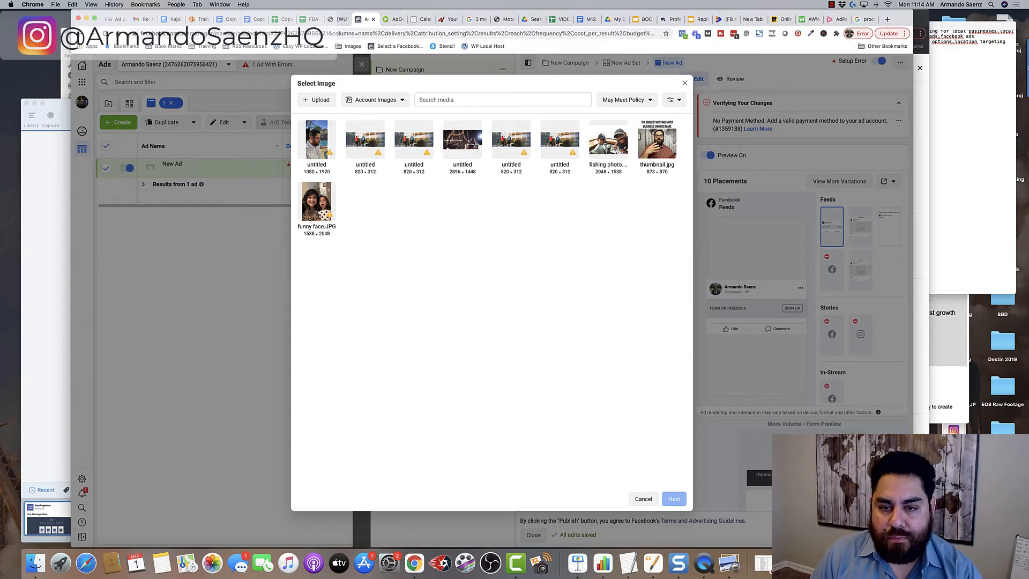
left_click(606, 145)
left_click(674, 499)
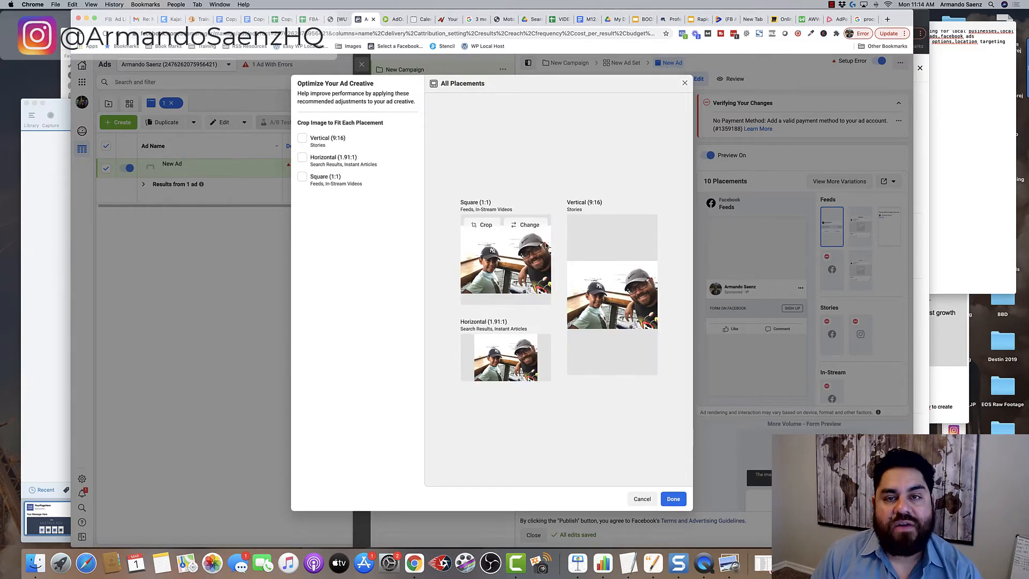
left_click(674, 500)
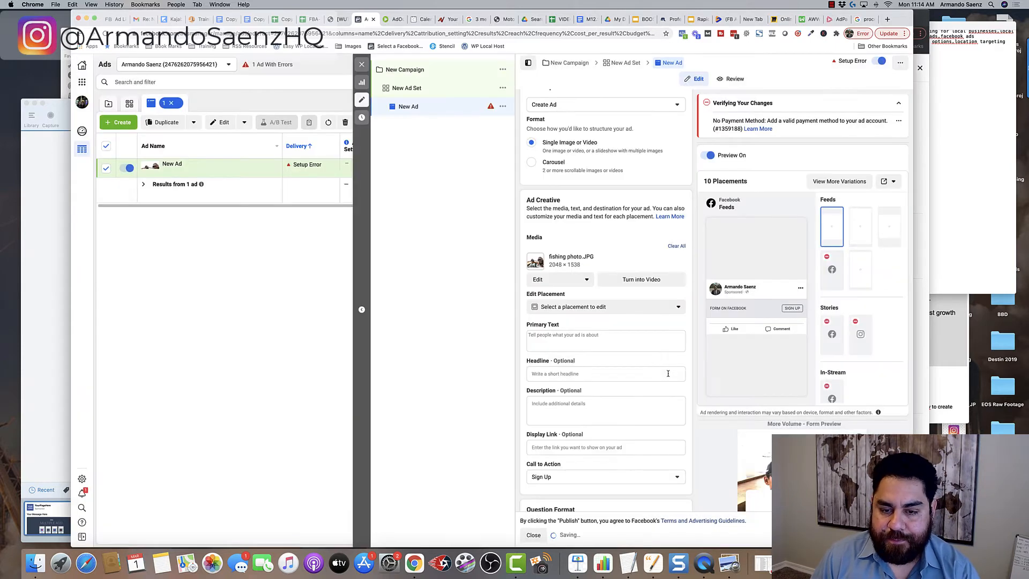
Enter "Your offer!! Goes here!!" as the ad's primary text.
left_click_drag(528, 267, 562, 264)
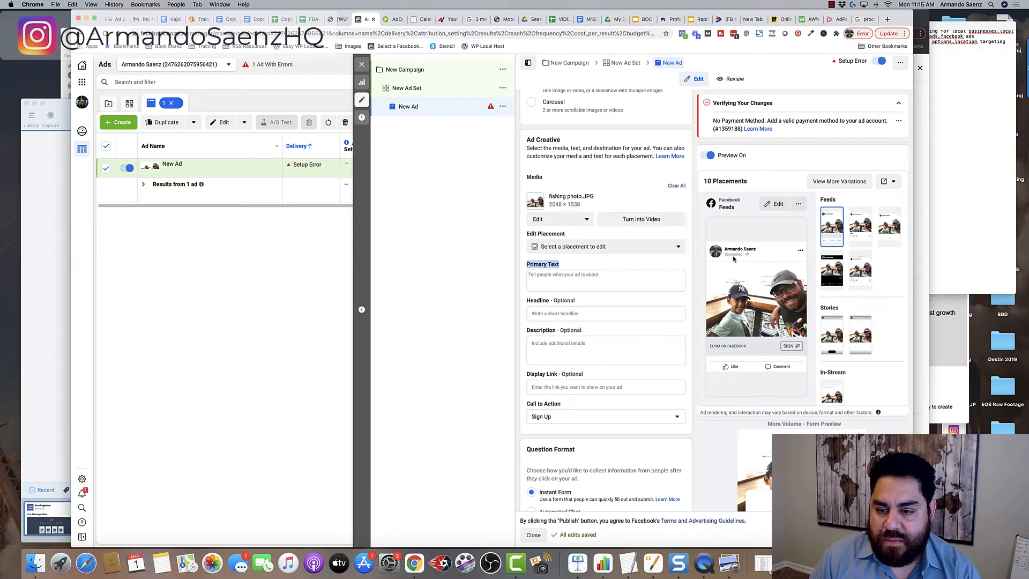
left_click(565, 277)
type("Your of")
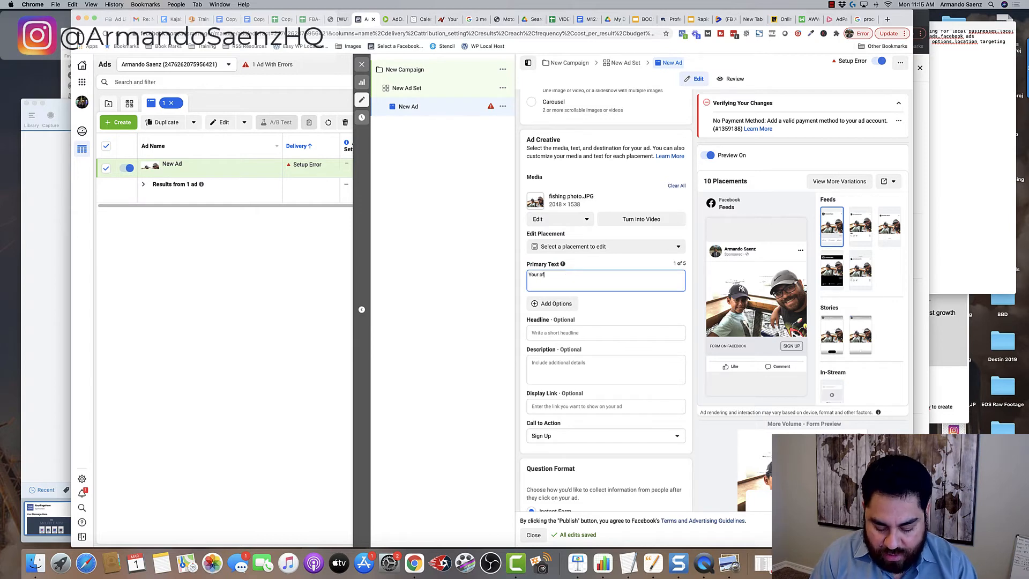
type("fer!! Goes here!!")
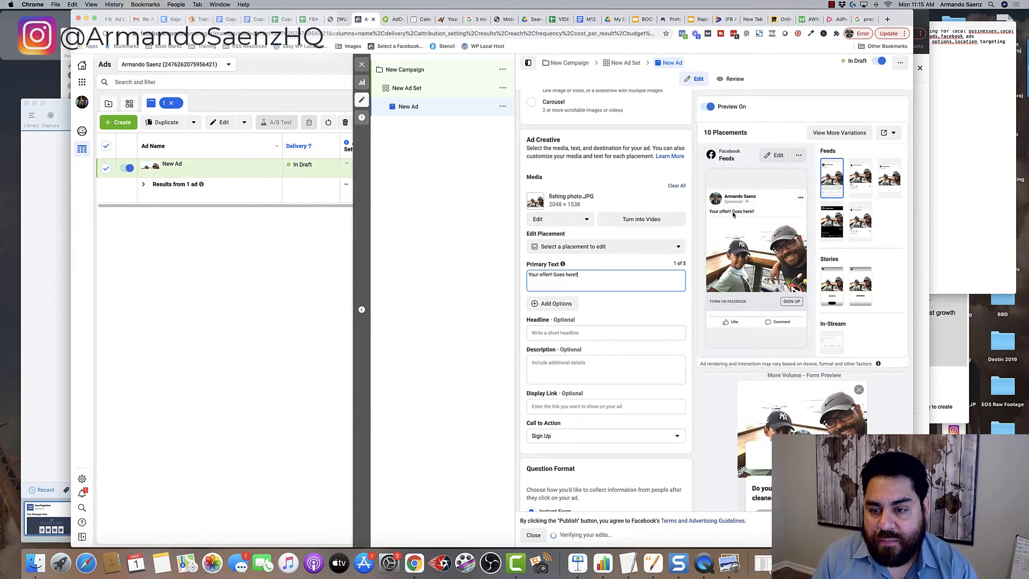
Enter "Got question?" as the ad's headline.
scroll(640, 302, "down", 2)
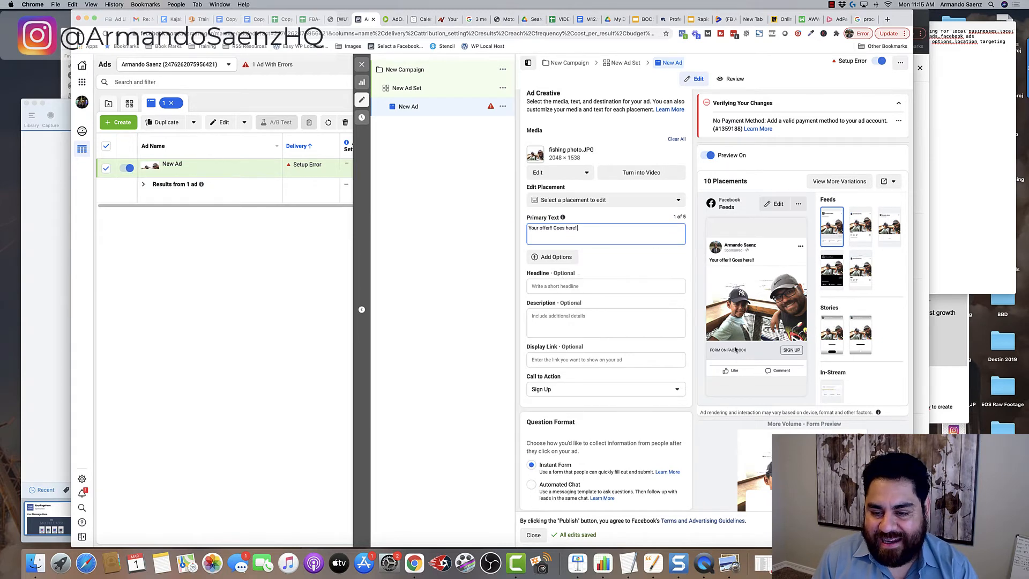
left_click(567, 287)
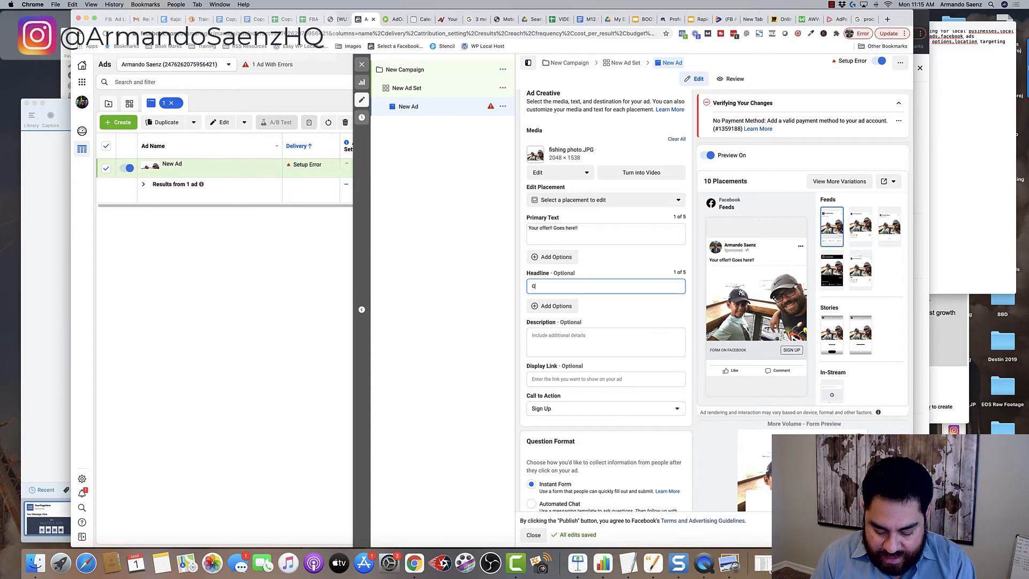
type("Got question?")
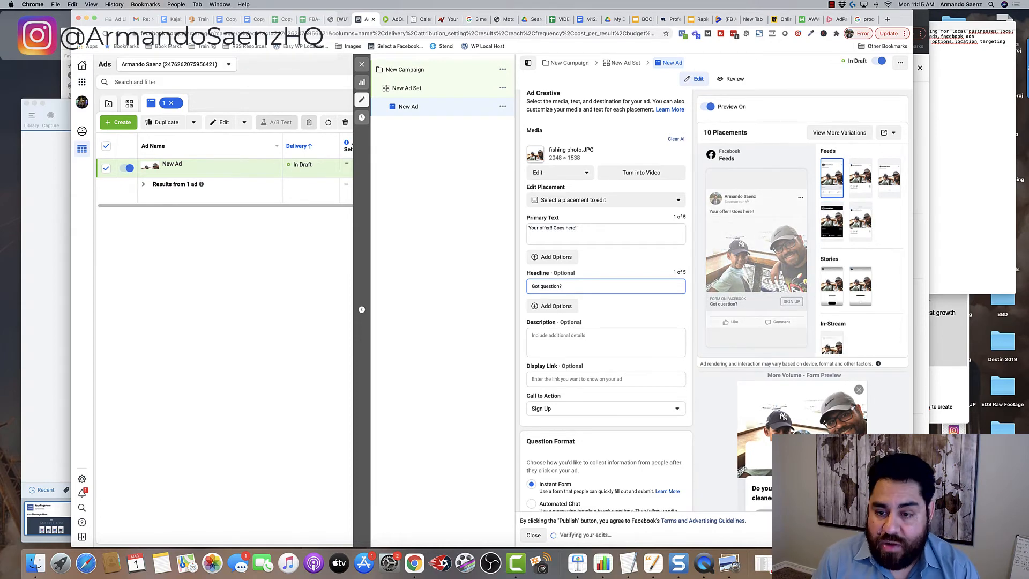
Set the ad's call to action to Learn More.
scroll(660, 326, "down", 3)
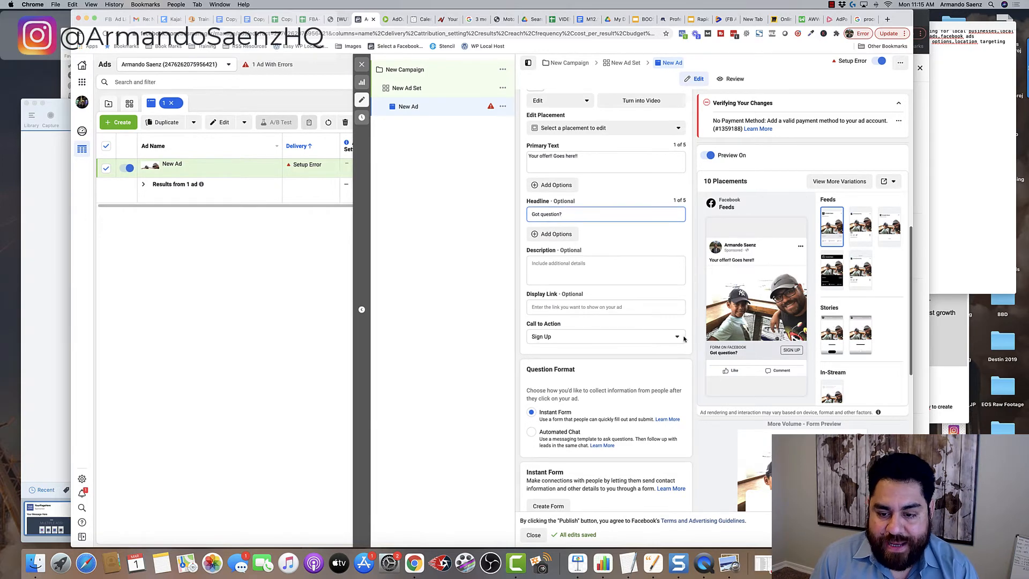
left_click(622, 336)
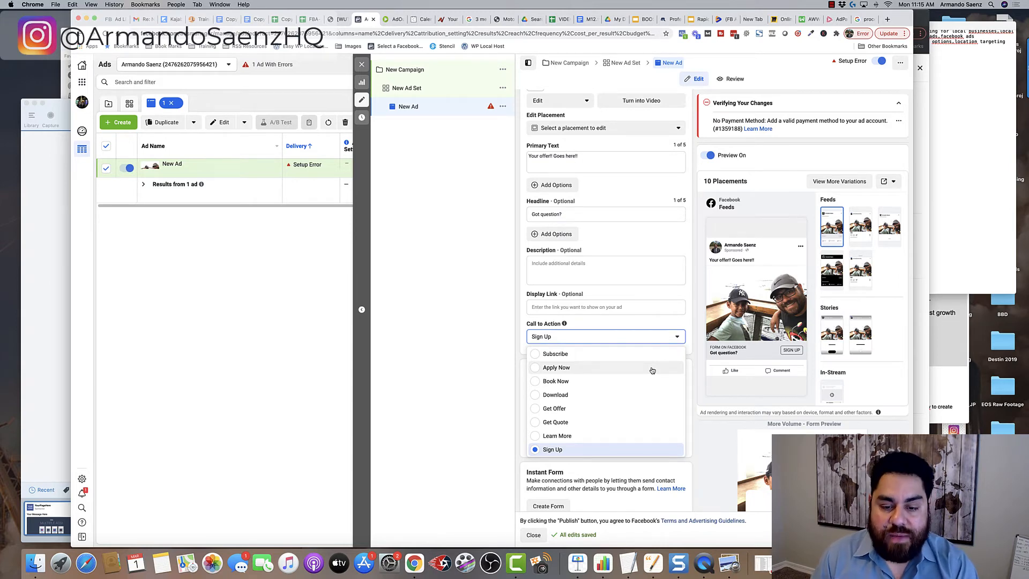
left_click(536, 436)
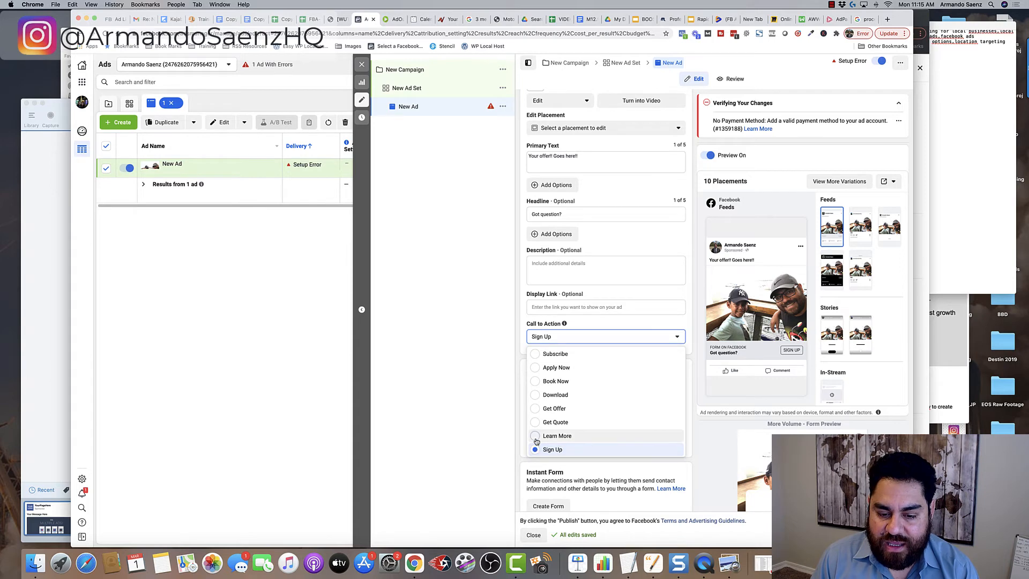
Start a new instant form for the ad, enter "Name" as its form name and collapse the Form Type section.
scroll(693, 360, "down", 5)
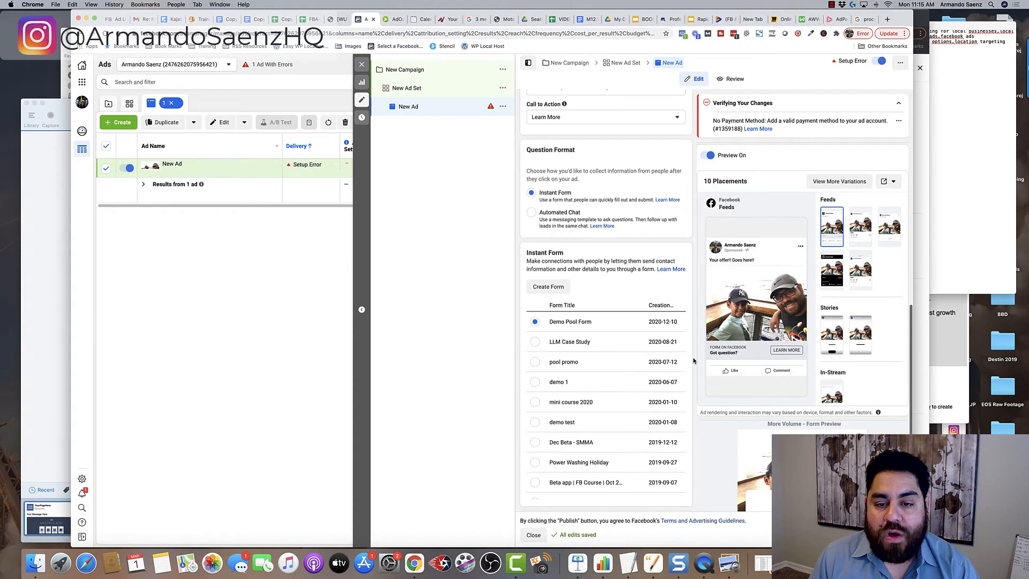
scroll(693, 360, "down", 2)
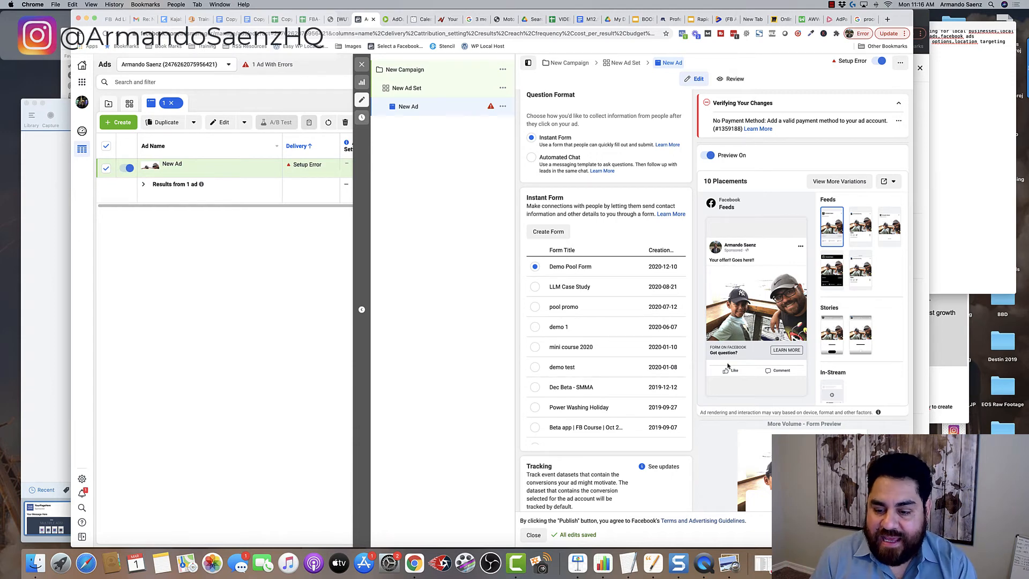
scroll(728, 366, "down", 5)
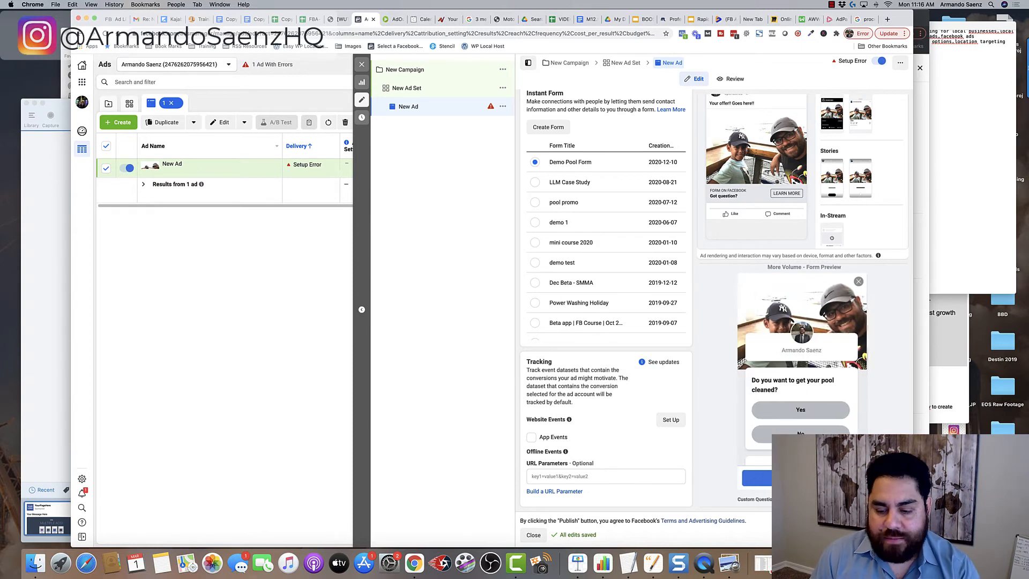
scroll(585, 273, "down", 1)
scroll(585, 273, "up", 4)
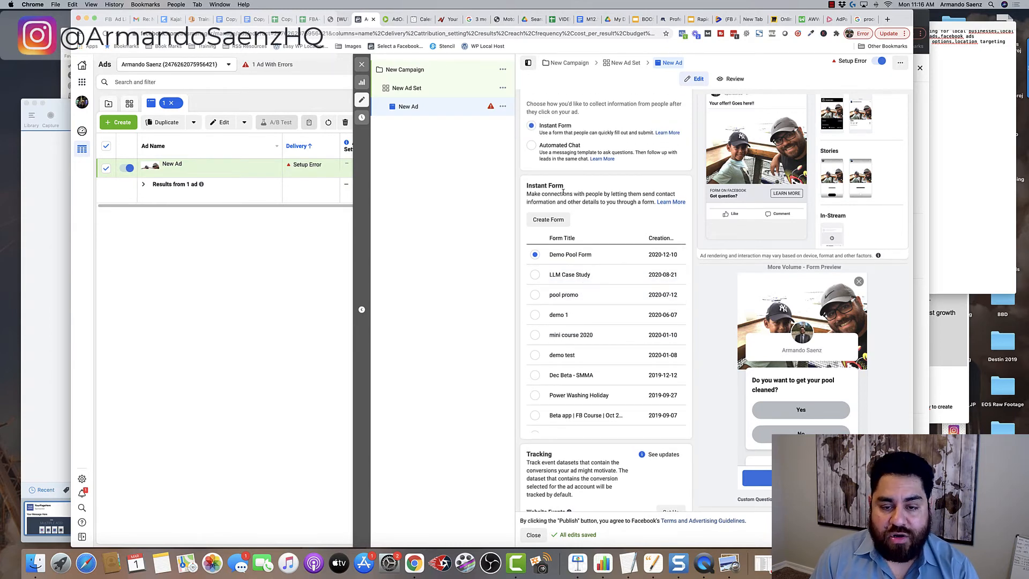
left_click(549, 219)
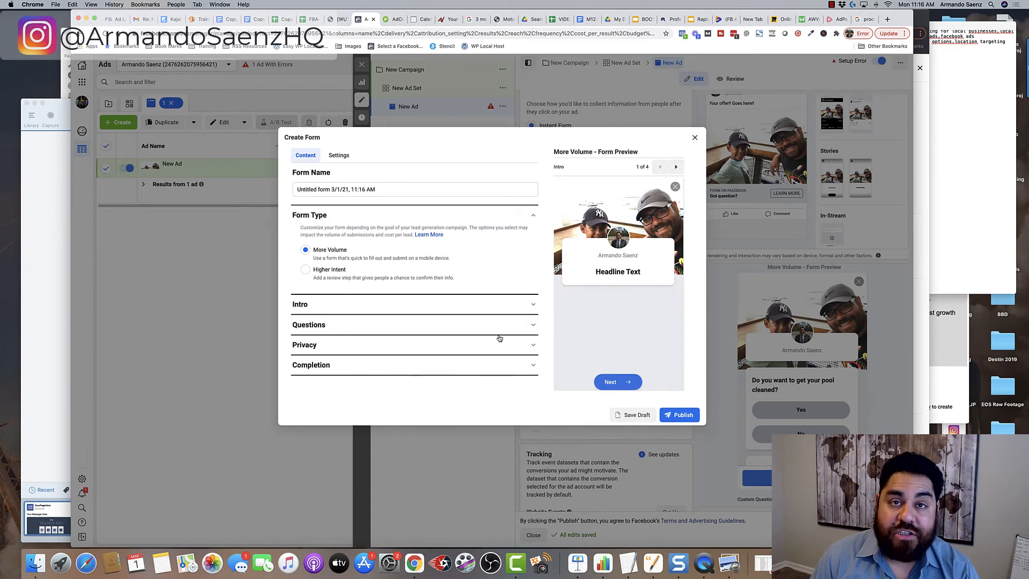
left_click(405, 189)
key("super+a")
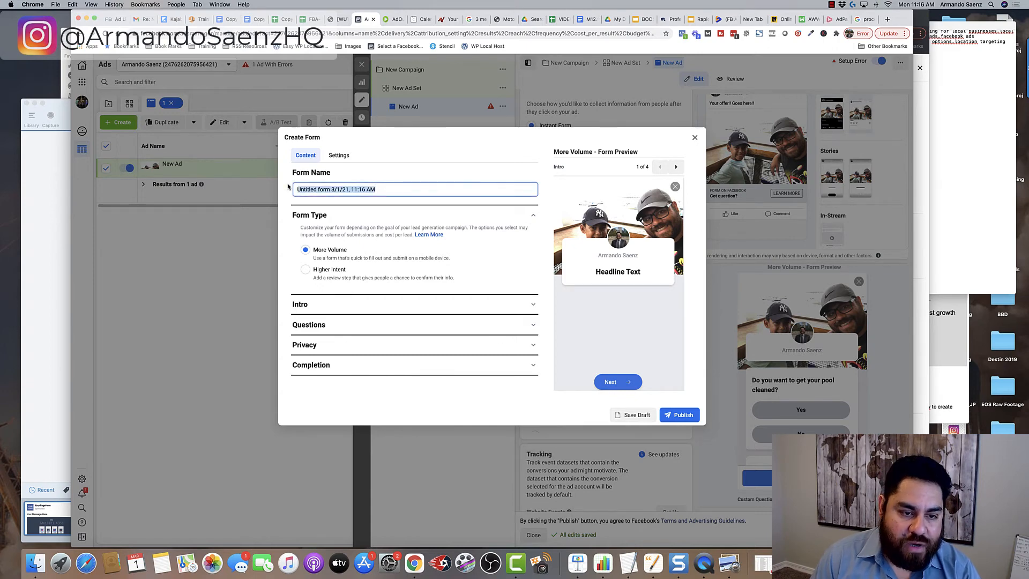
type("Name")
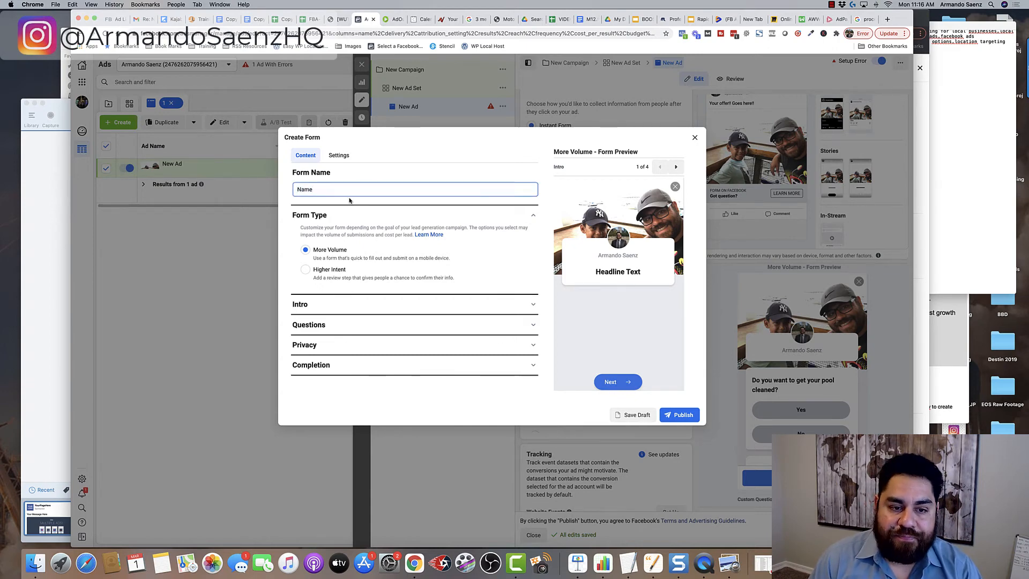
left_click(382, 214)
left_click(383, 215)
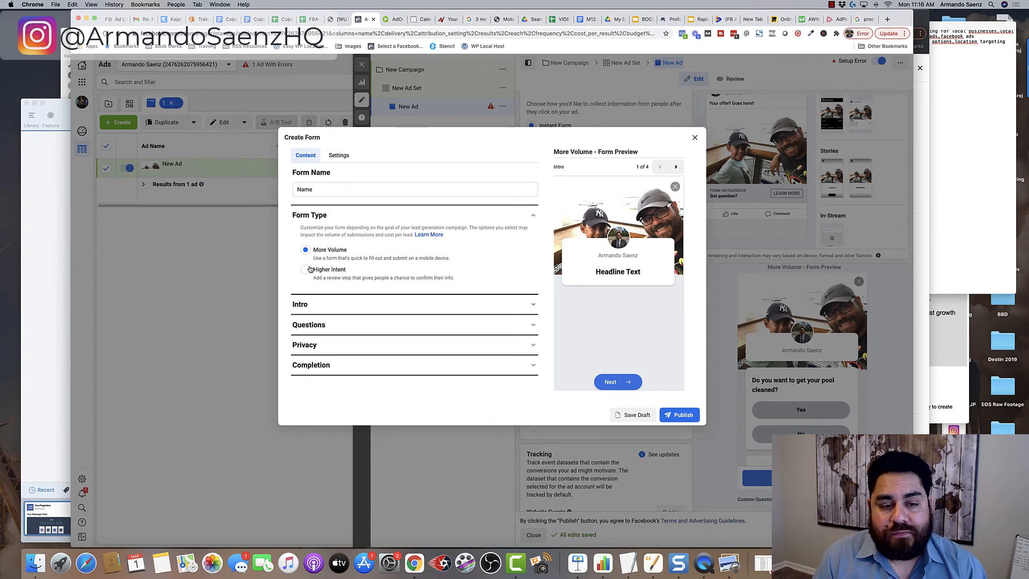
left_click(534, 216)
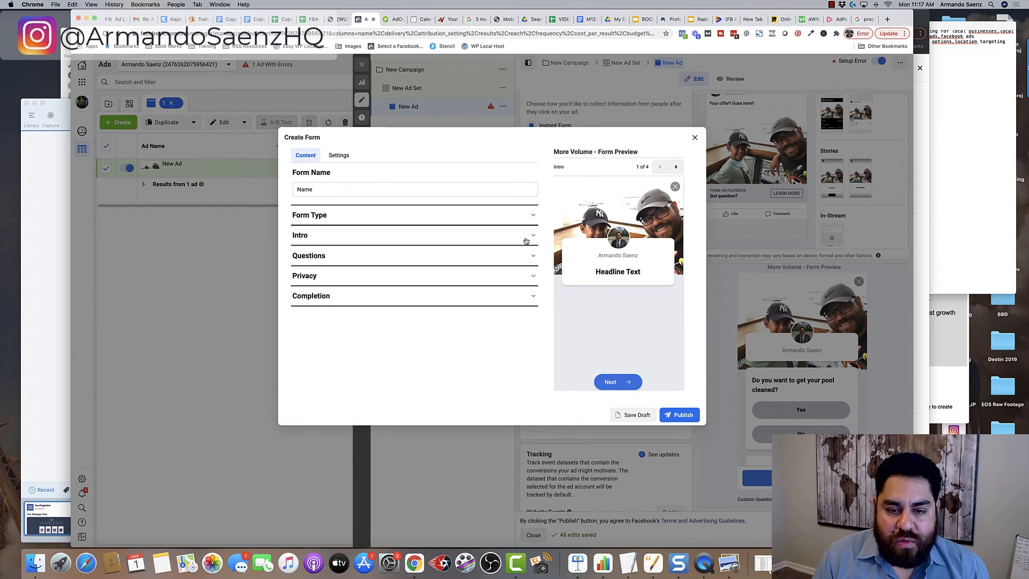
Expand the form's Intro section and enter "Claim your free week of training below!" as the greeting headline.
left_click(532, 237)
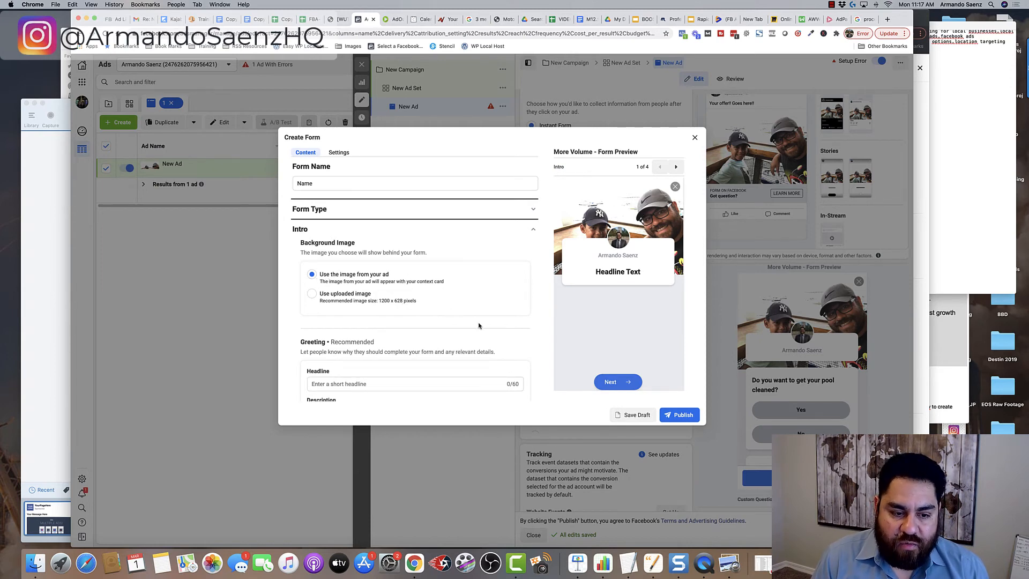
scroll(479, 326, "down", 2)
left_click(357, 353)
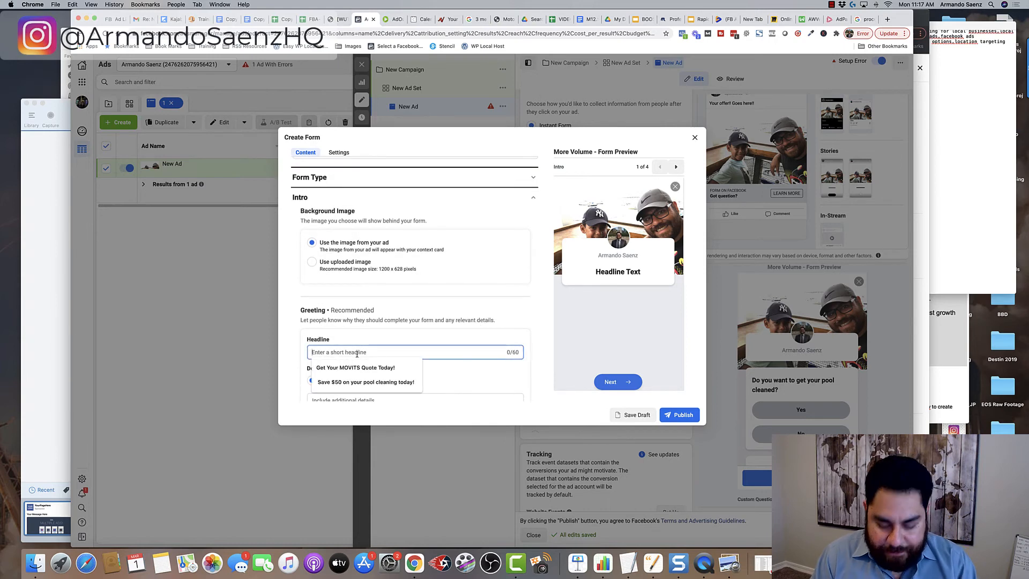
type("Claim your free week of training below!")
scroll(326, 311, "down", 1)
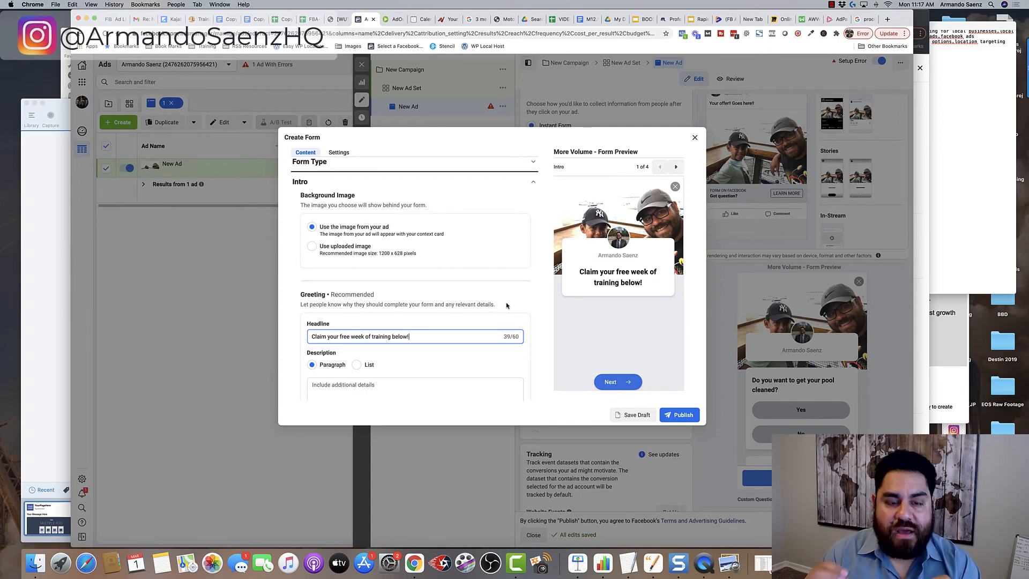
Examine the form's Questions section, including the custom question types and the categories of prefill information.
scroll(513, 308, "down", 5)
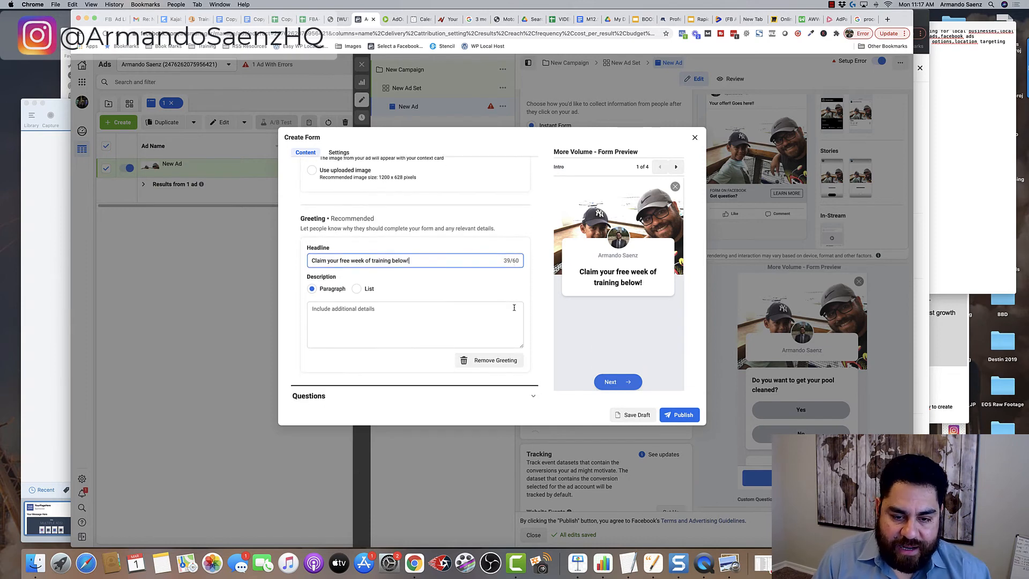
left_click(472, 366)
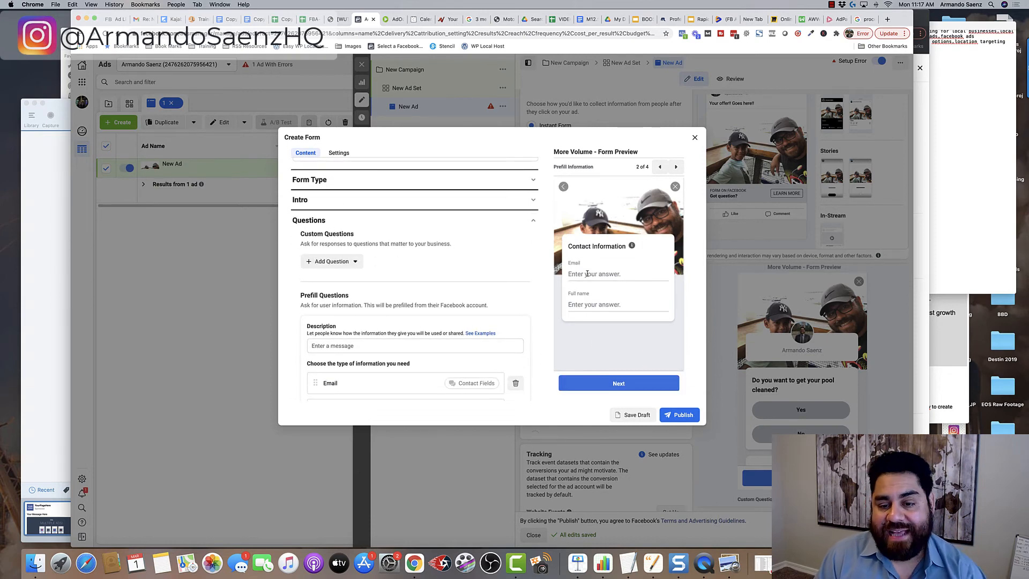
scroll(375, 268, "down", 1)
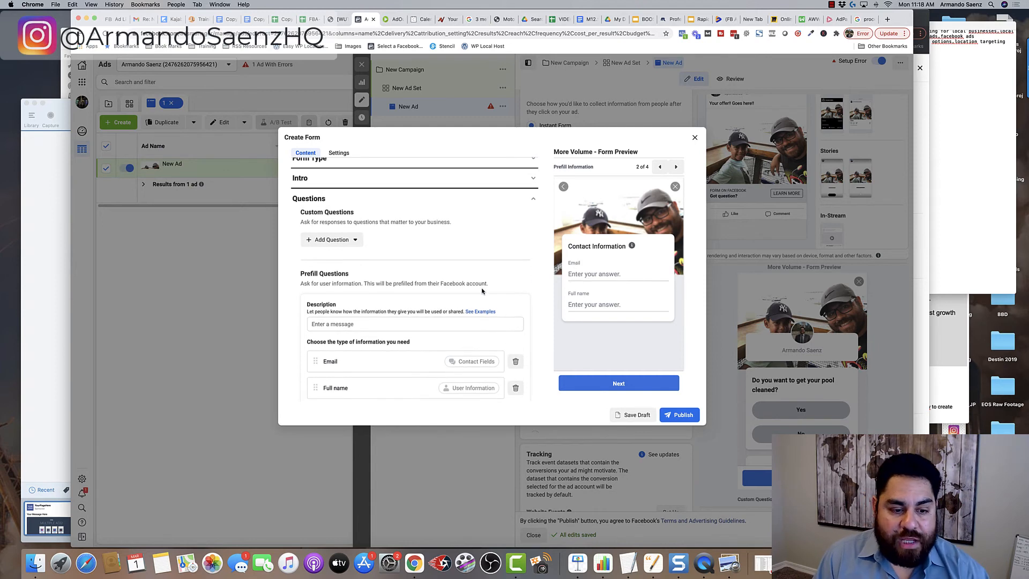
left_click(352, 240)
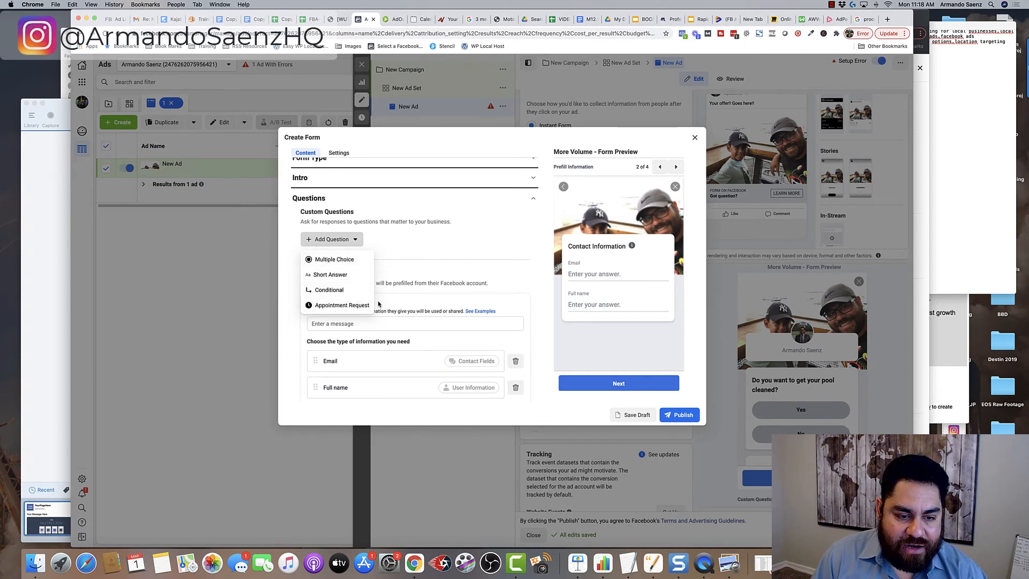
left_click(400, 279)
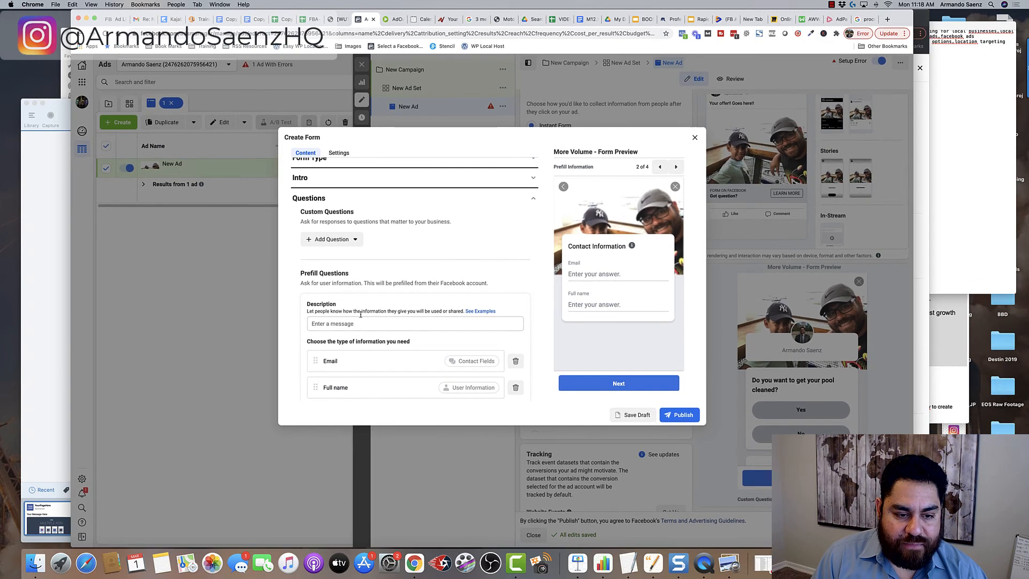
scroll(370, 363, "down", 3)
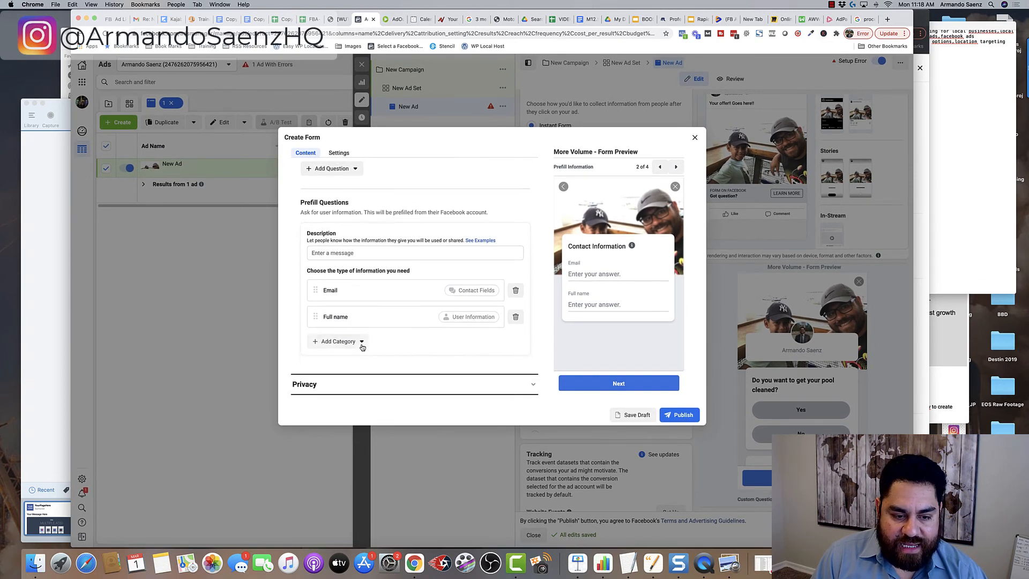
left_click(362, 343)
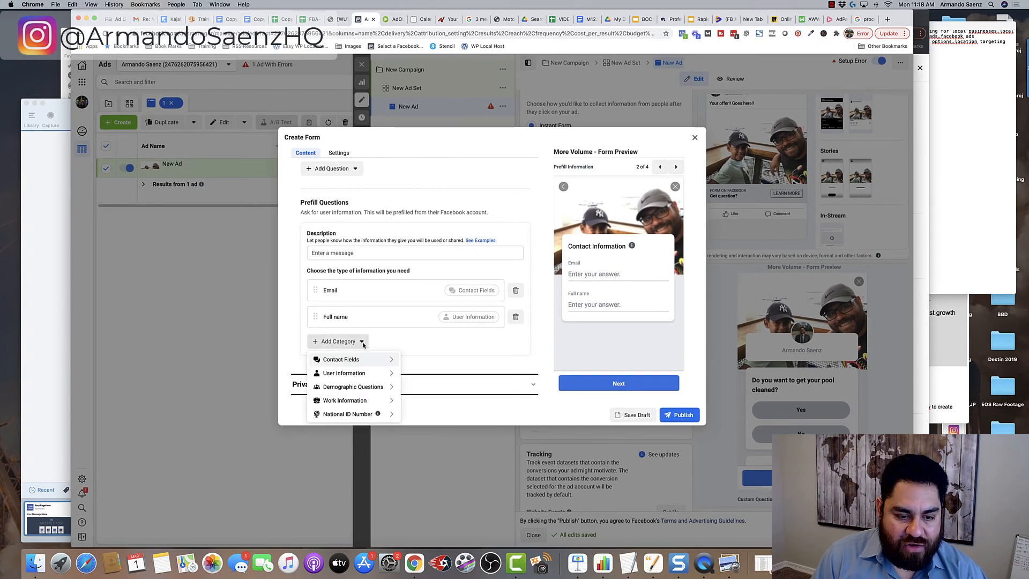
mouse_move(365, 366)
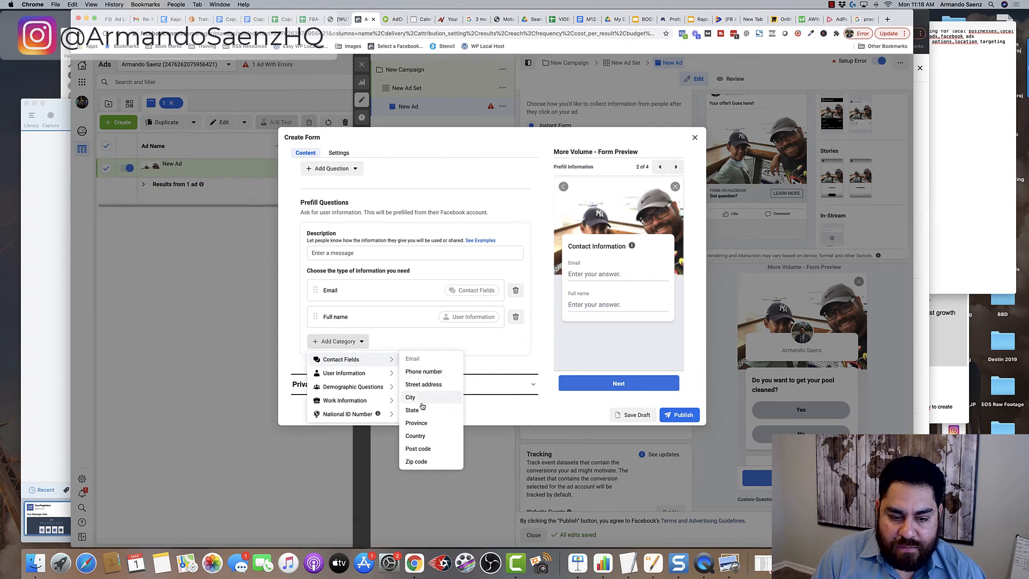
mouse_move(387, 384)
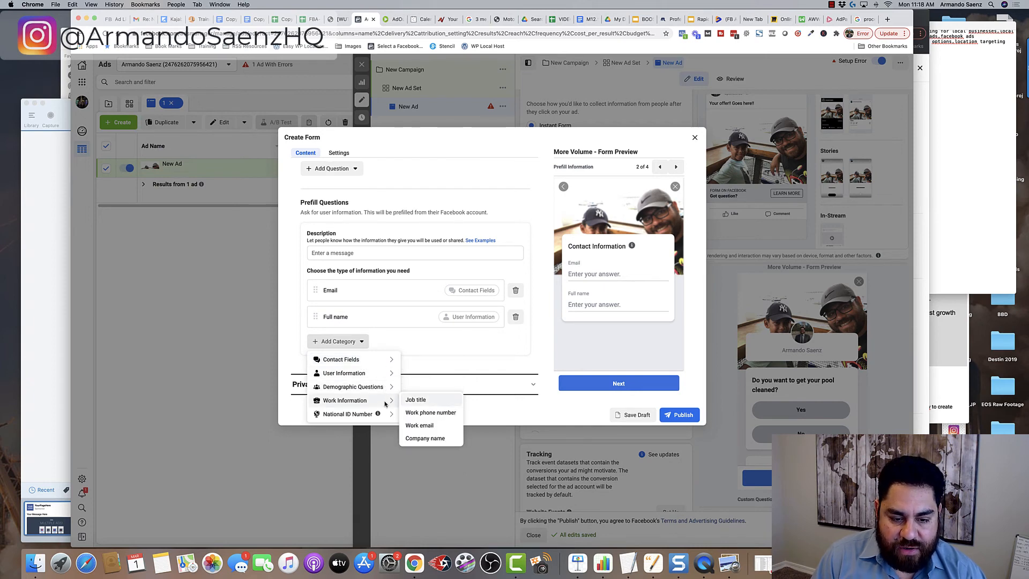
left_click(464, 362)
scroll(465, 362, "up", 3)
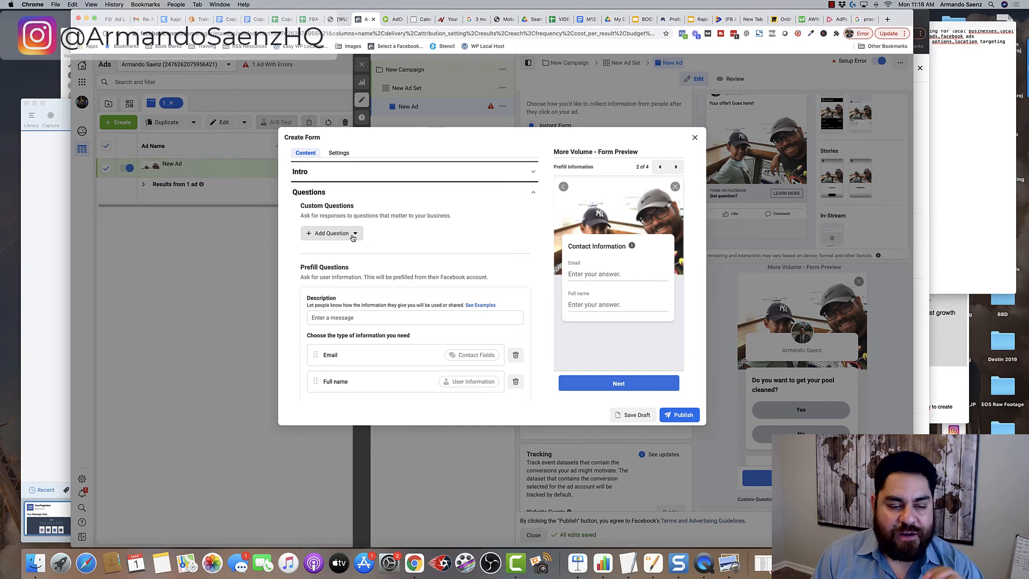
Add a blank multiple choice custom question to the form.
left_click(353, 236)
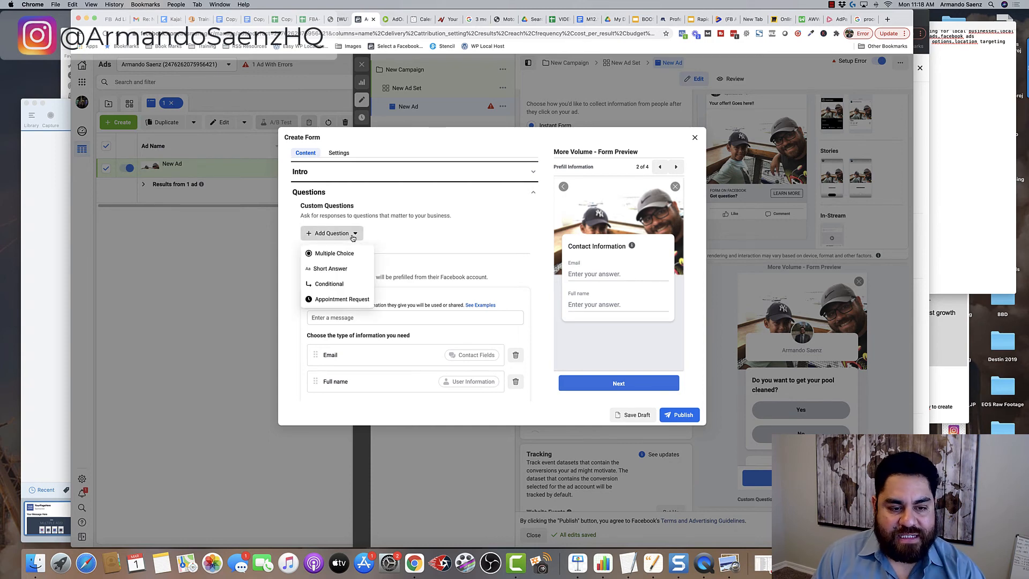
left_click(334, 255)
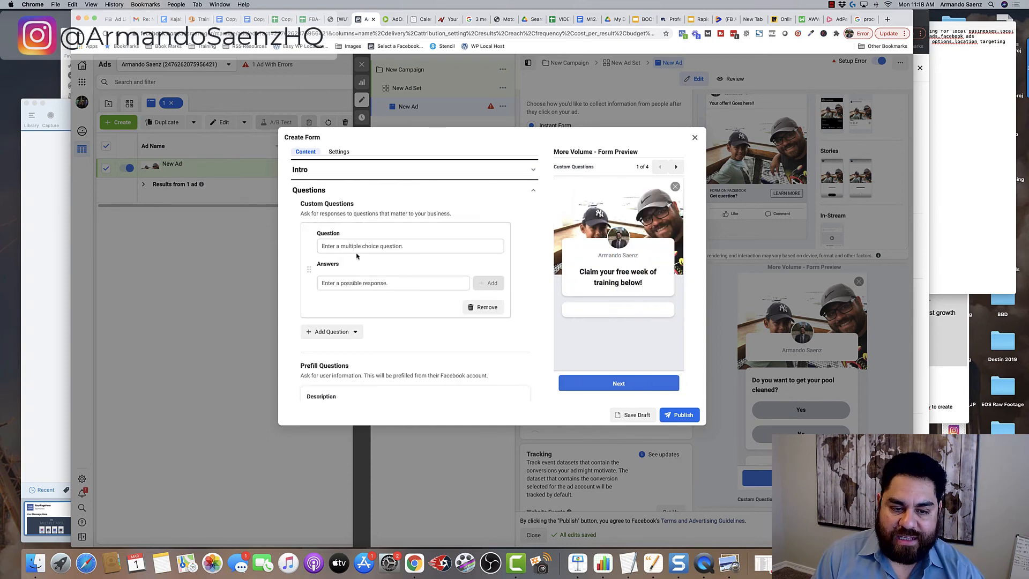
Review the form's privacy policy fields and the Completion section's headline and description for leads.
scroll(518, 369, "down", 3)
left_click(518, 369)
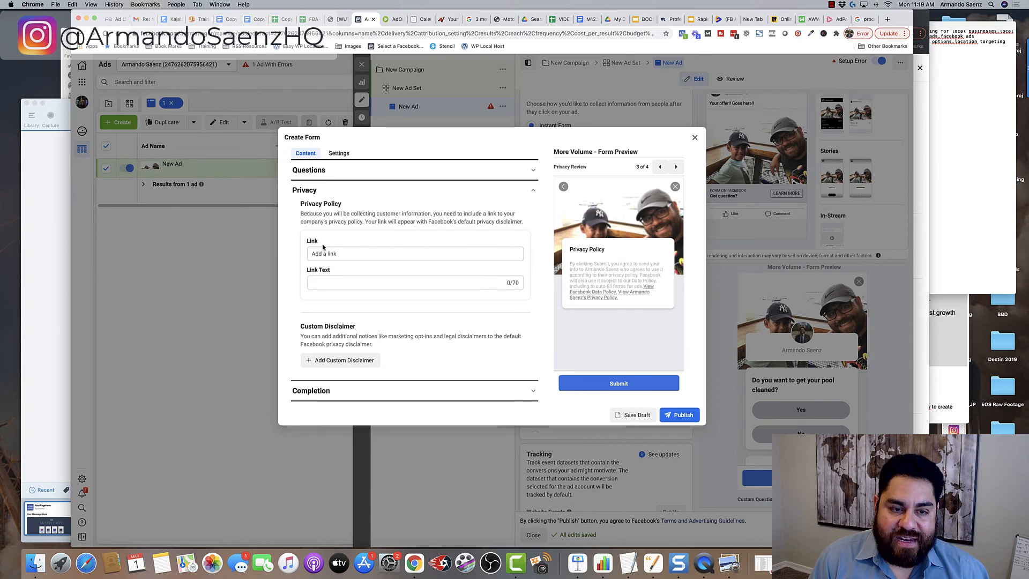
scroll(425, 306, "down", 1)
left_click(511, 389)
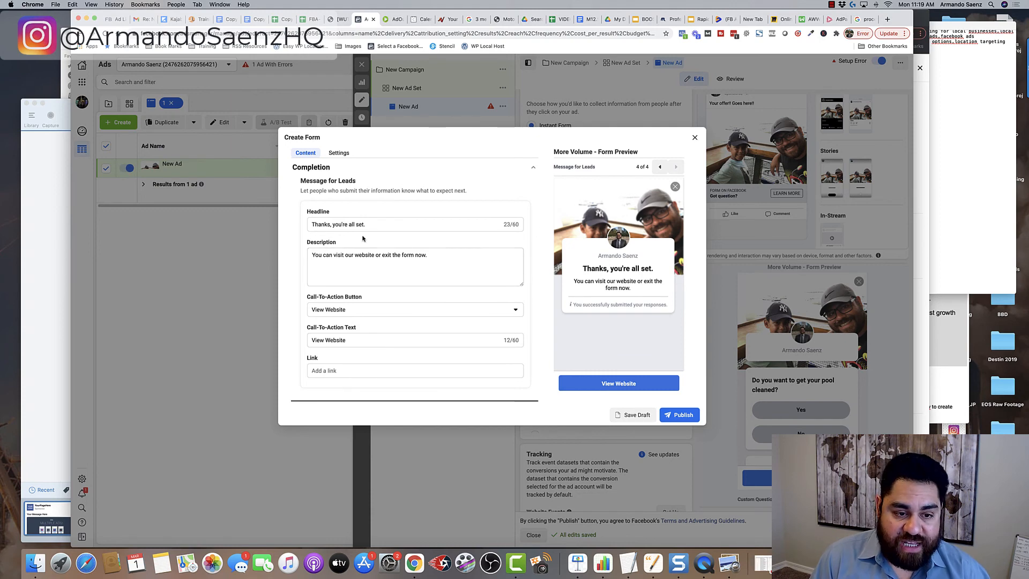
left_click_drag(367, 224, 301, 227)
left_click_drag(454, 259, 309, 257)
left_click(382, 259)
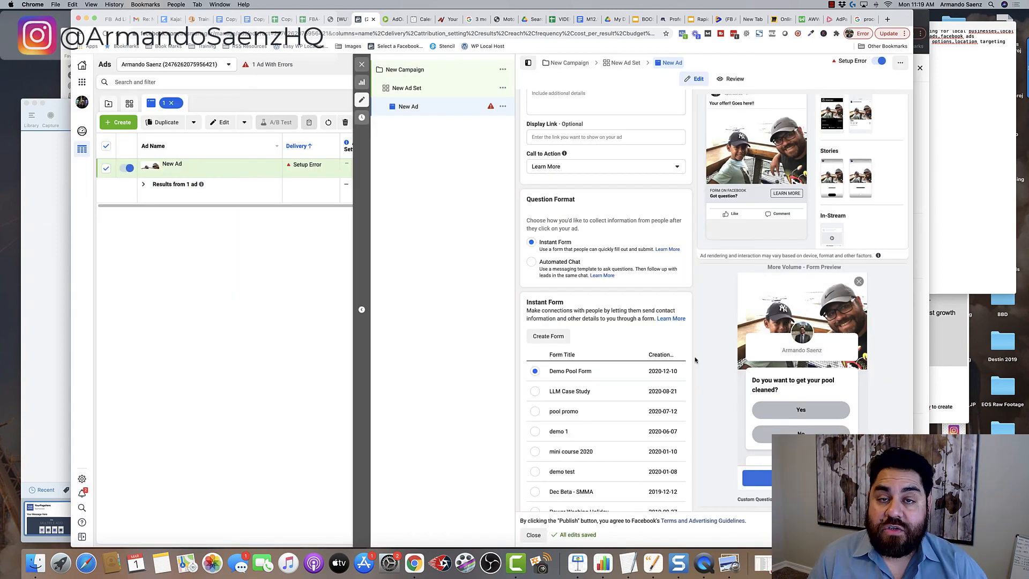
scroll(695, 359, "down", 1)
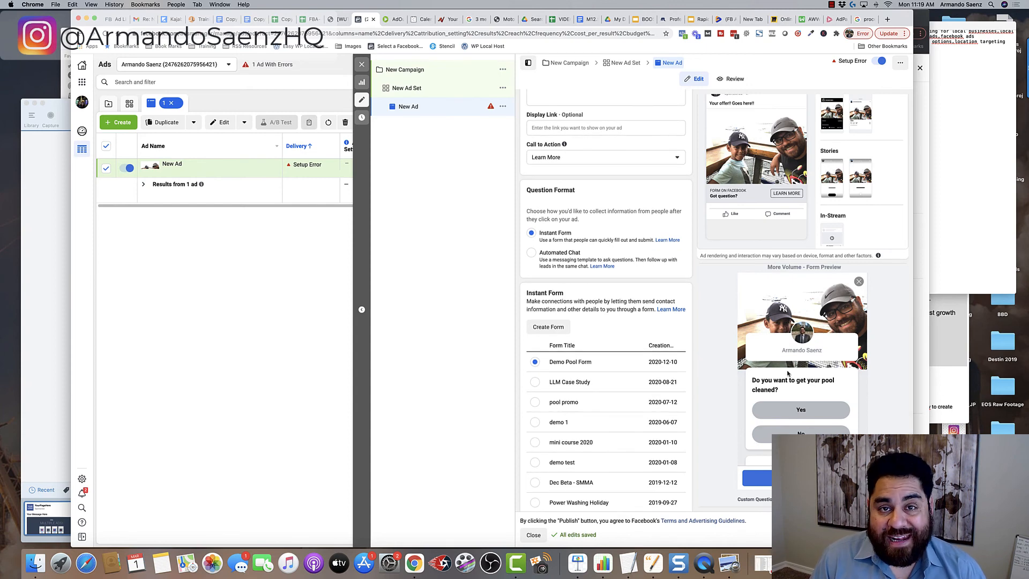
scroll(721, 369, "down", 5)
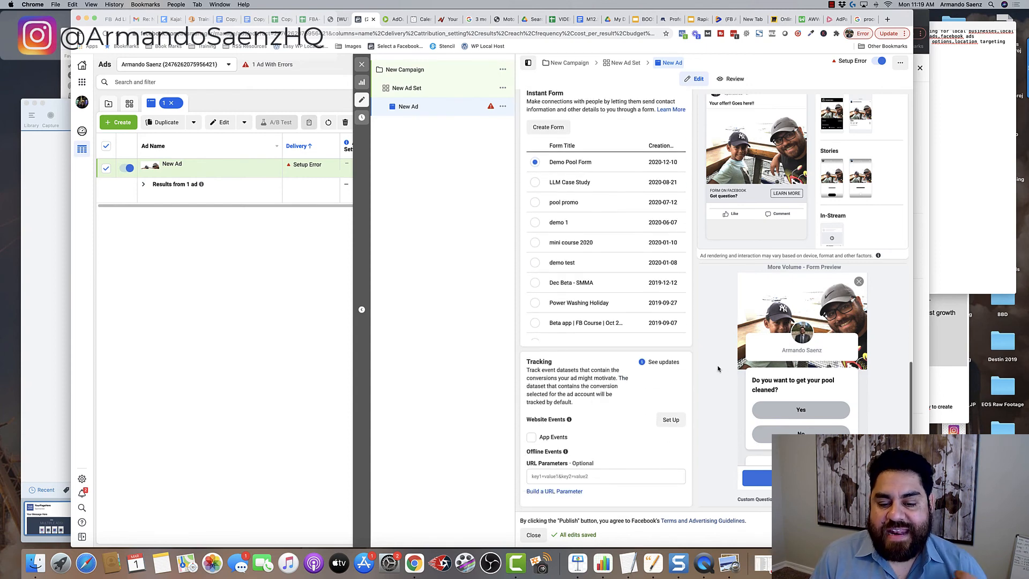